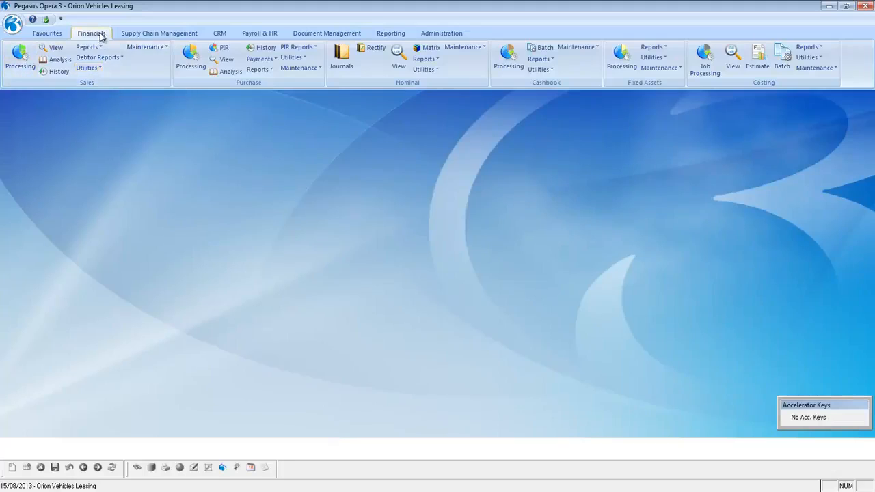
Step: In the Sales ledger set options, keep both transactions and invoice images for 99 periods and save the settings
left_click(88, 67)
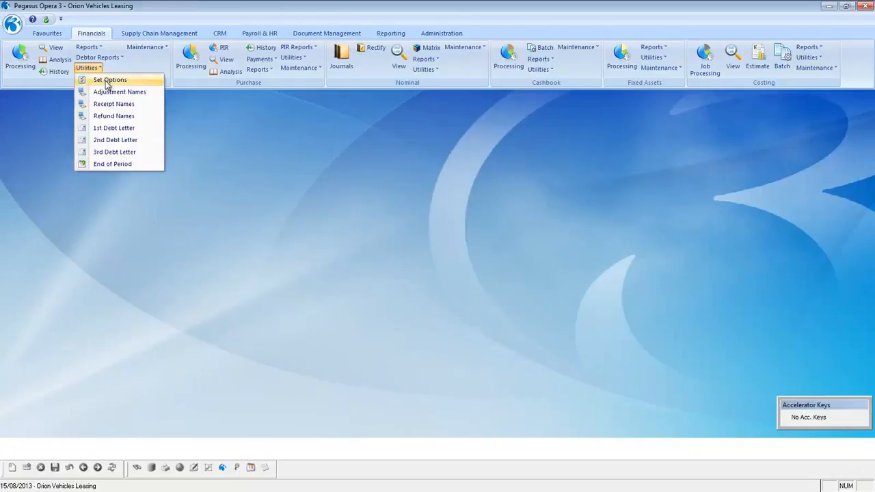
left_click(107, 82)
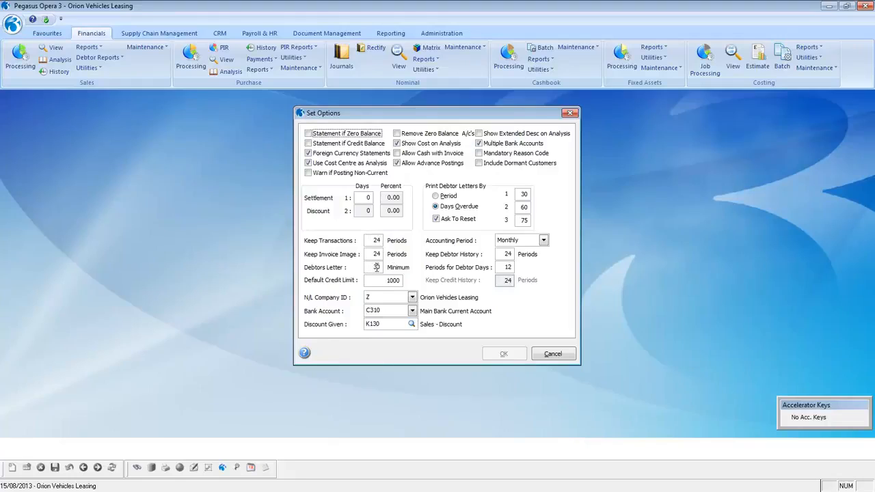
left_click(373, 241)
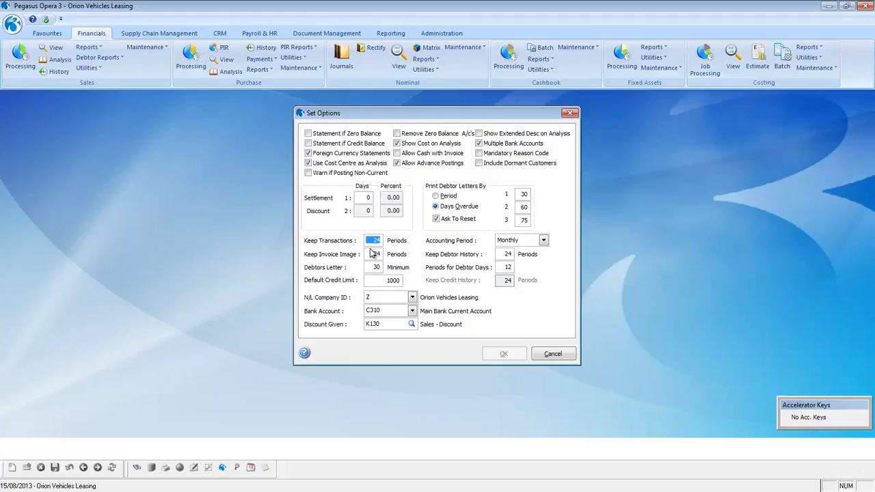
type("99")
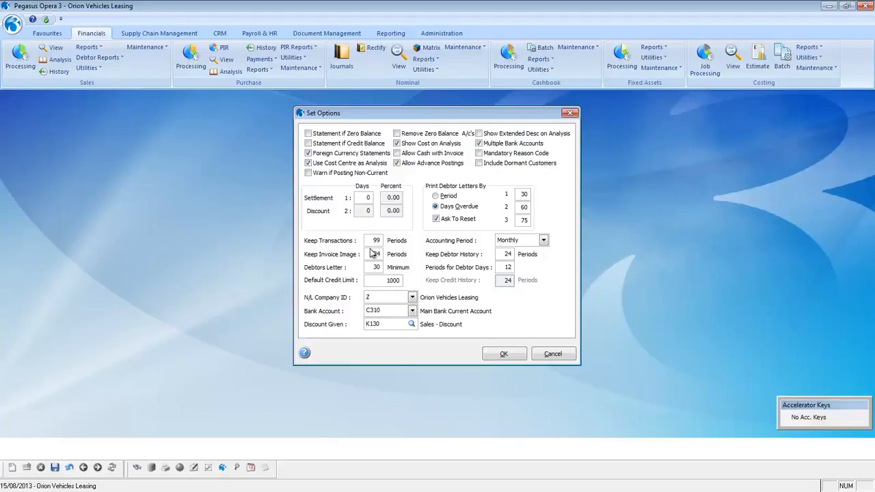
key("BackSpace")
double_click(375, 240)
type("99")
key("Tab")
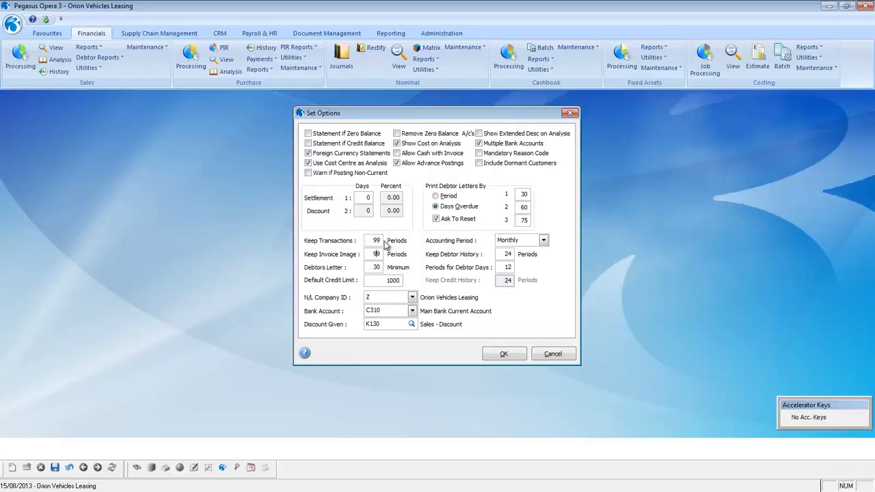
left_click(502, 354)
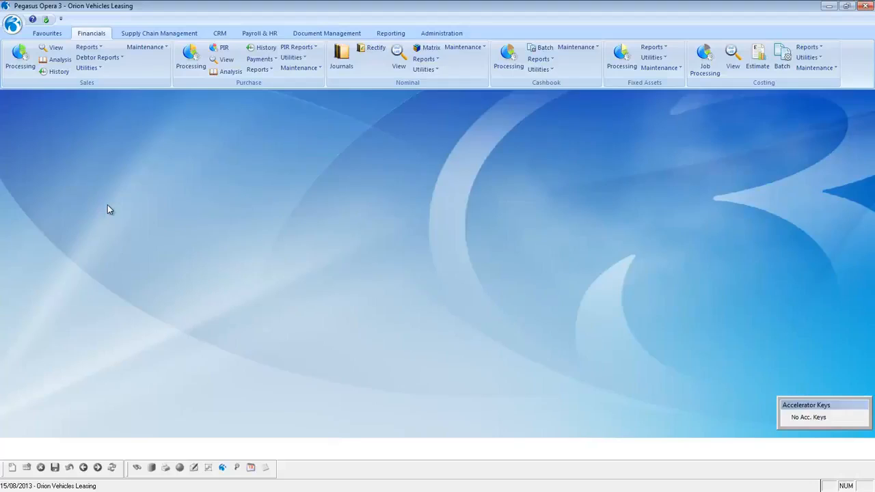
Step: Review how long transactions, images and history are kept in the Purchase and Nominal ledger set options, leaving both without saving
left_click(292, 58)
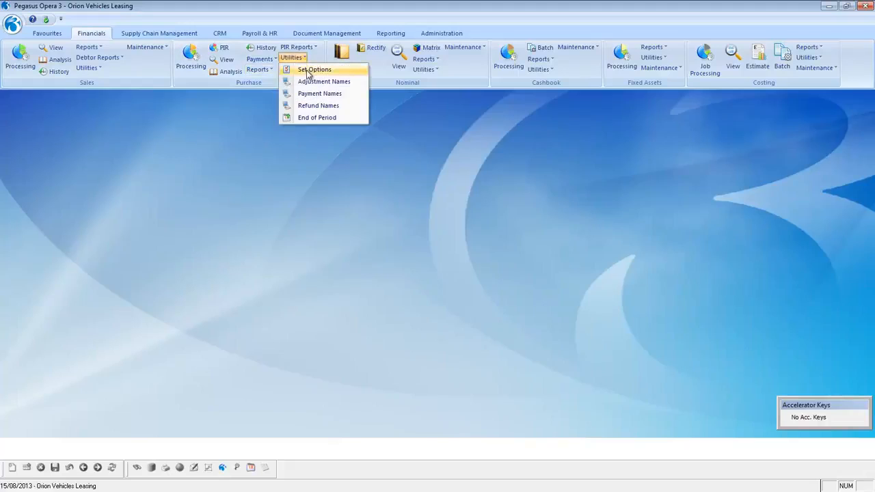
left_click(313, 69)
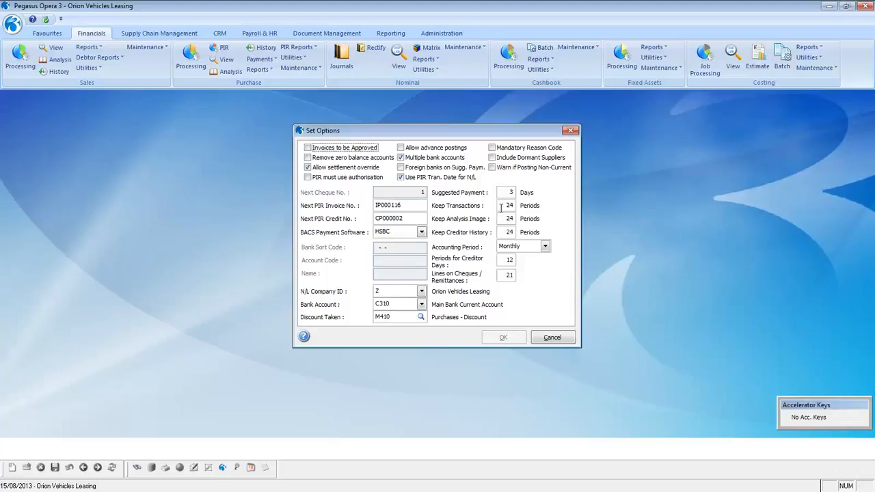
left_click(563, 340)
left_click(421, 70)
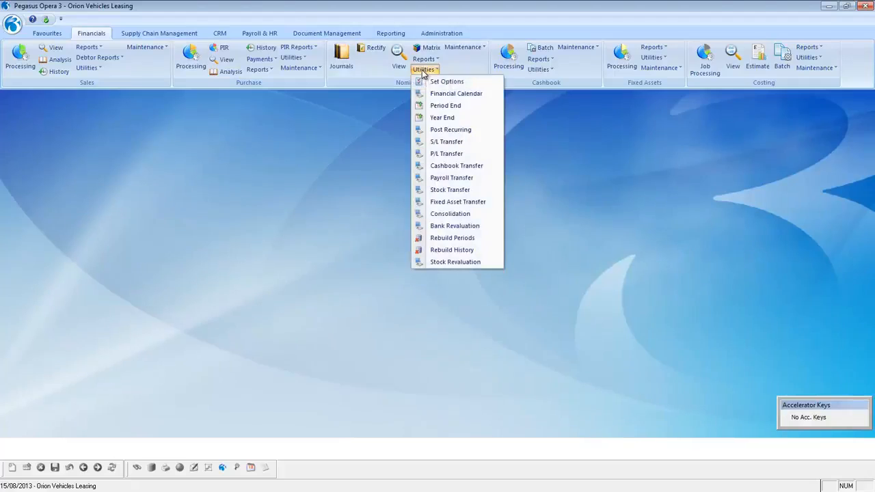
left_click(449, 83)
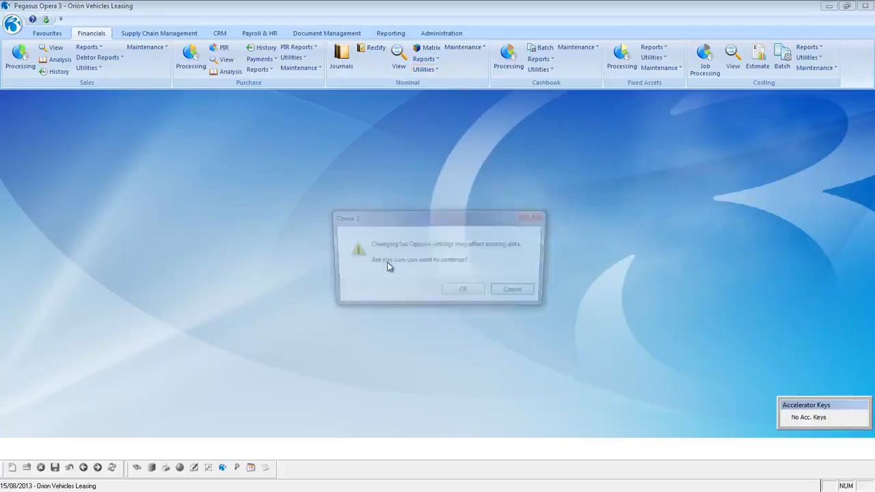
left_click(461, 292)
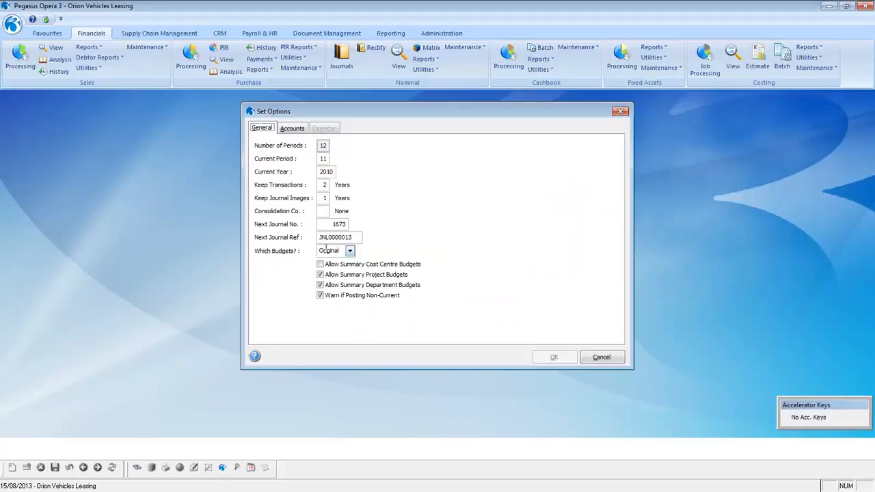
left_click(615, 360)
Step: In the Cashbook set options, set Retain Transactions to 99 months and save
left_click(539, 69)
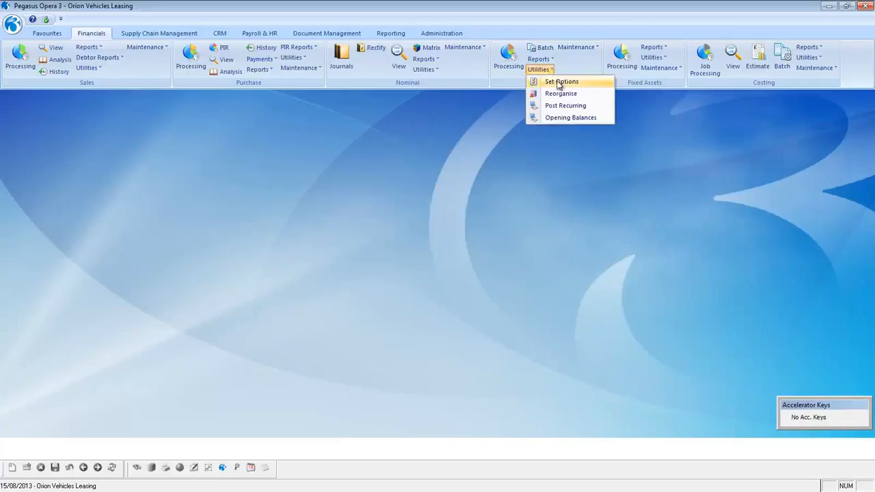
left_click(557, 81)
left_click(467, 293)
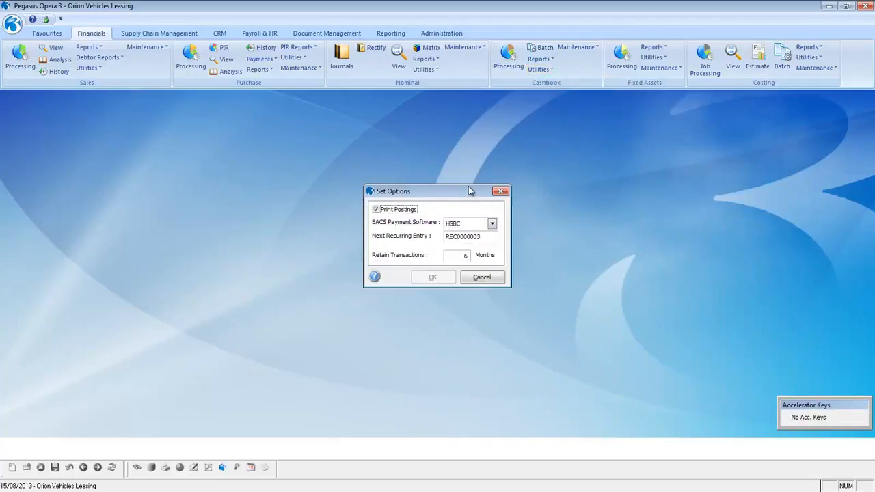
left_click_drag(459, 255, 476, 255)
type("99")
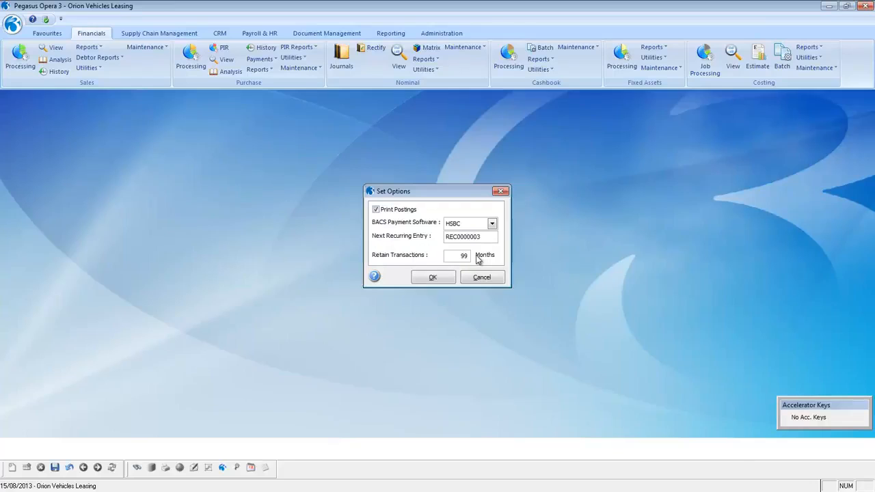
left_click(448, 279)
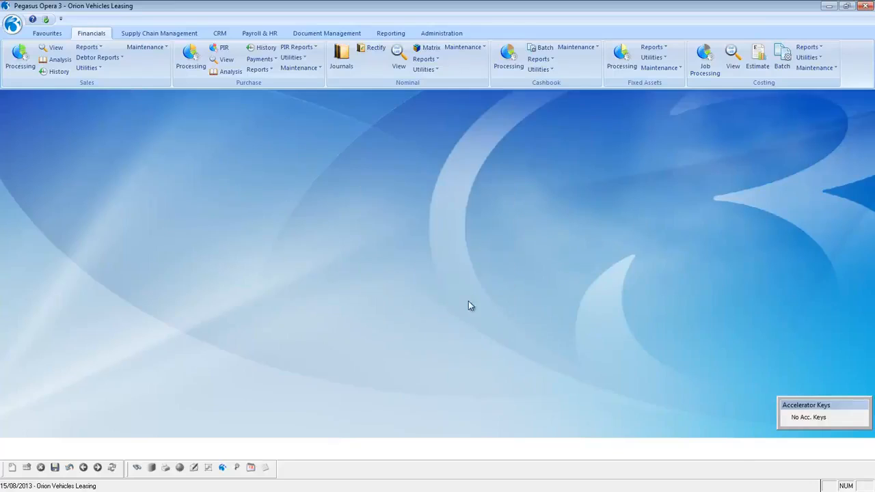
Step: Examine the Fixed Assets set options for disposed-asset retention and the Costing set options for any retention setting, cancelling both
left_click(654, 57)
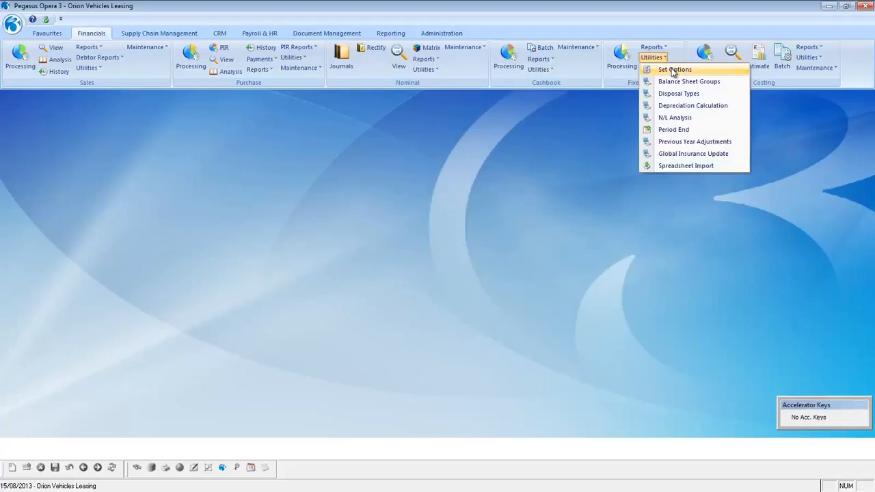
left_click(666, 71)
left_click(468, 292)
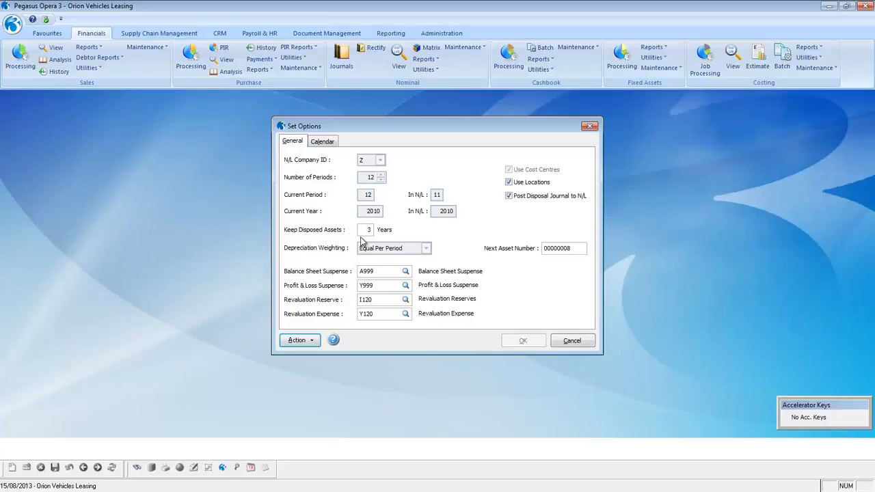
left_click(301, 340)
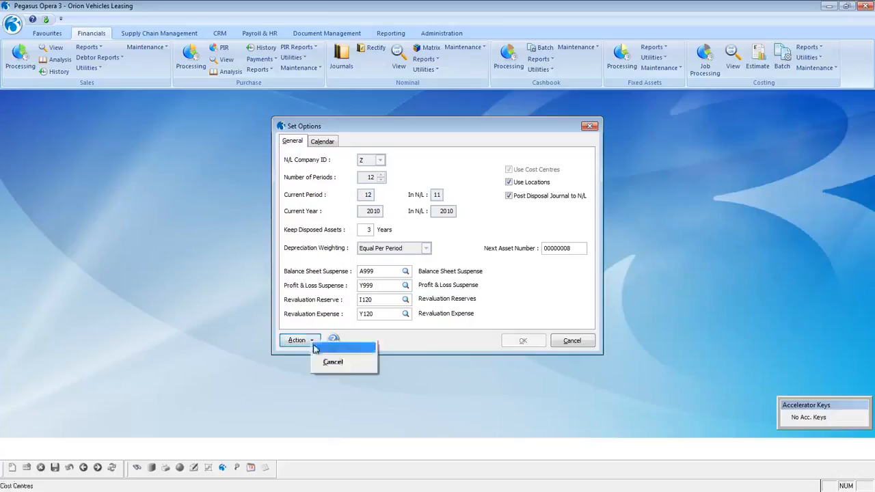
left_click(493, 287)
left_click(567, 342)
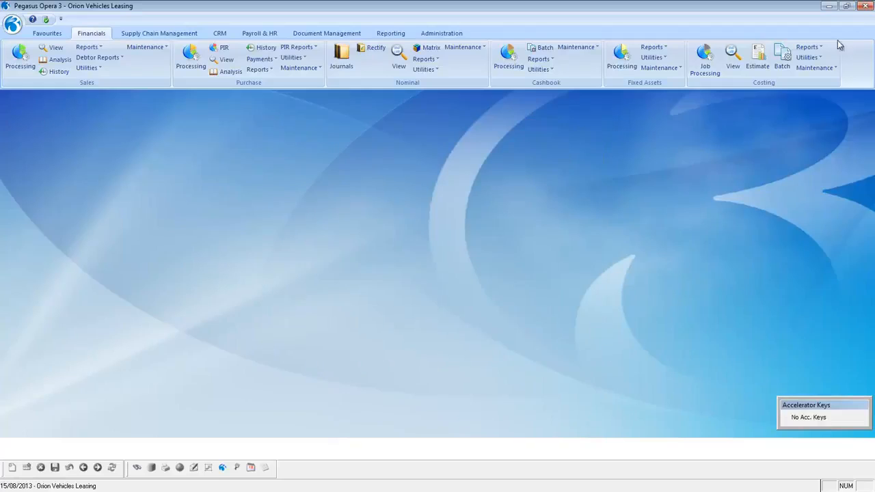
left_click(812, 58)
left_click(817, 69)
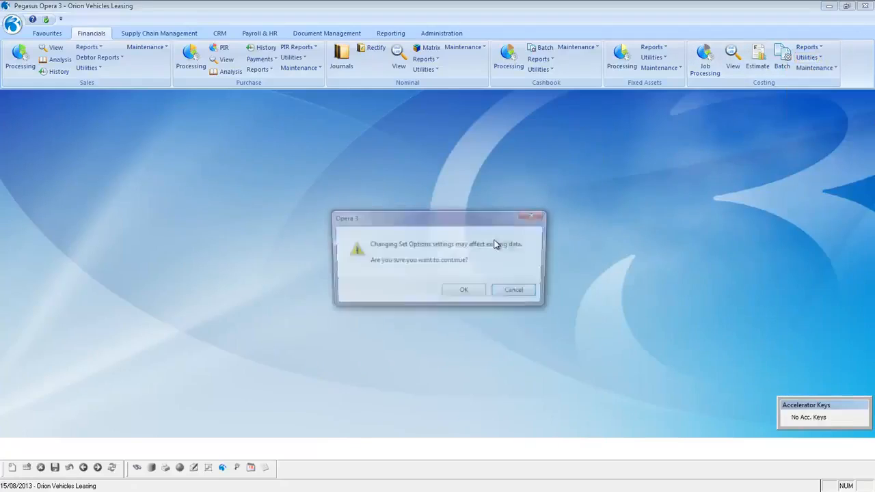
left_click(463, 289)
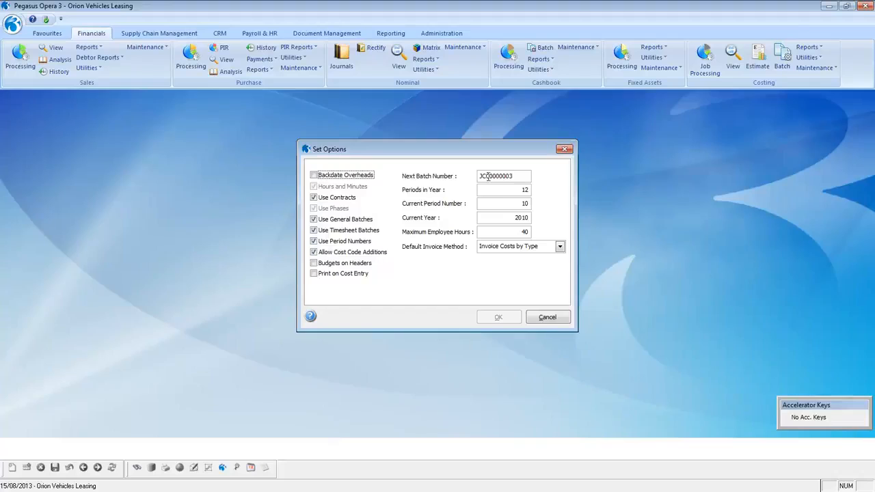
left_click(550, 316)
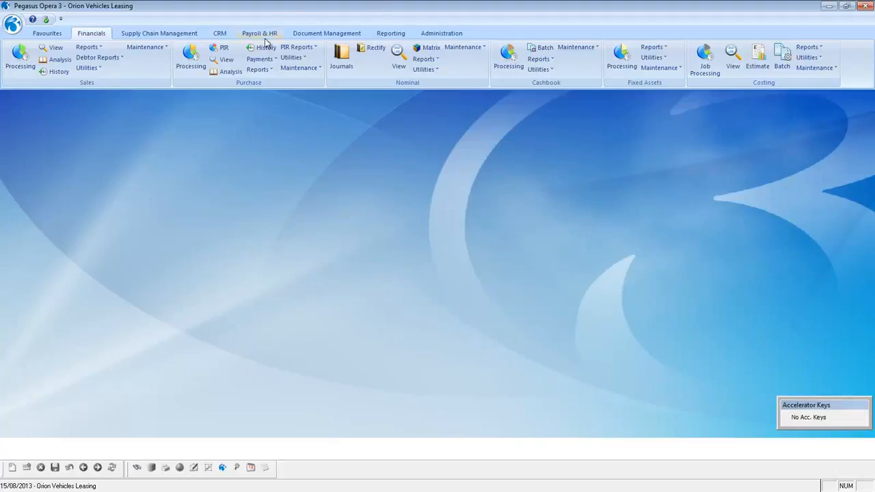
Step: Check the traceability history retention in the Stock set options and close them without saving
left_click(158, 34)
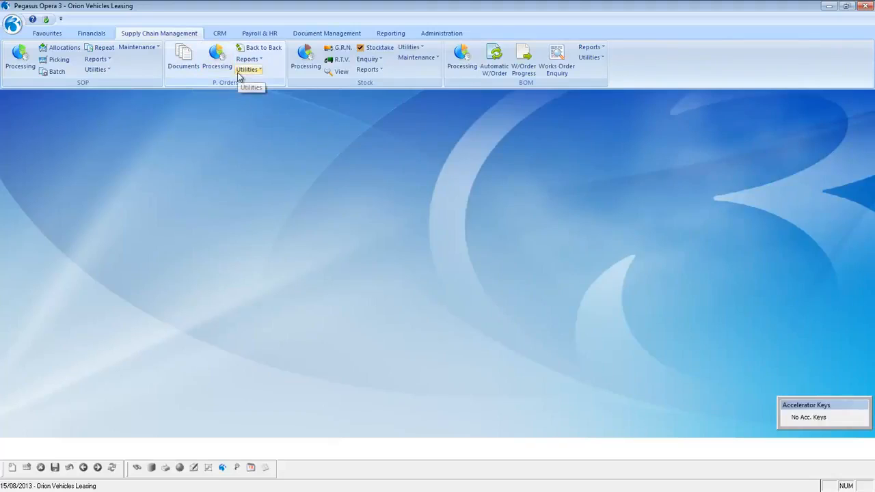
left_click(415, 59)
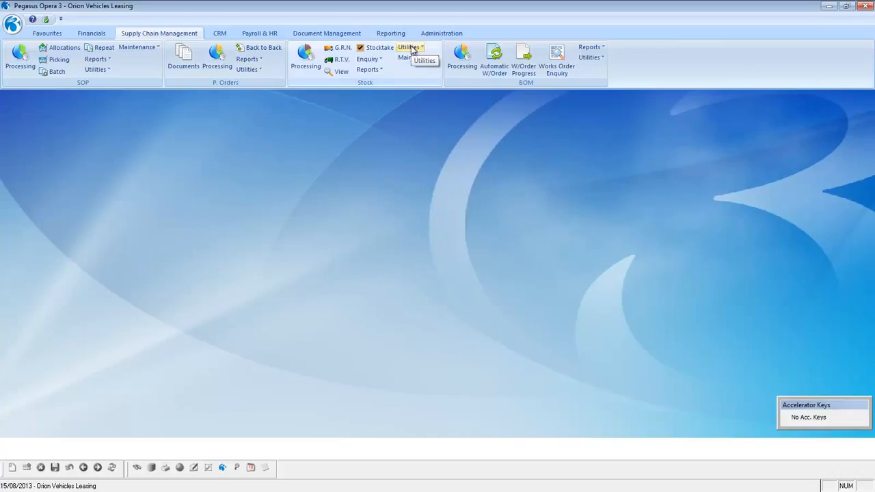
left_click(439, 61)
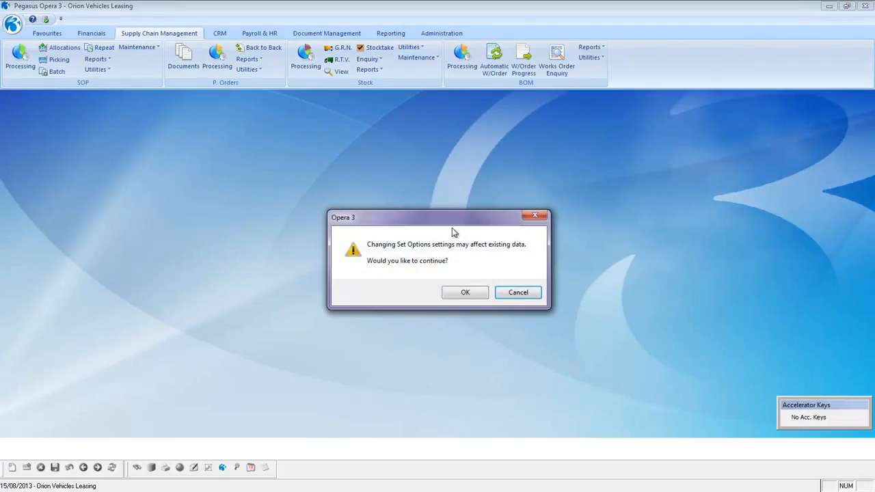
left_click(470, 294)
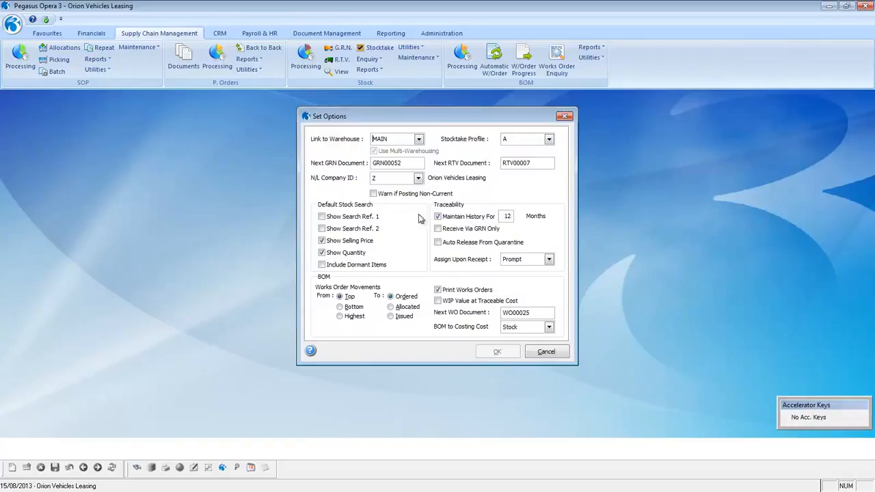
left_click(548, 352)
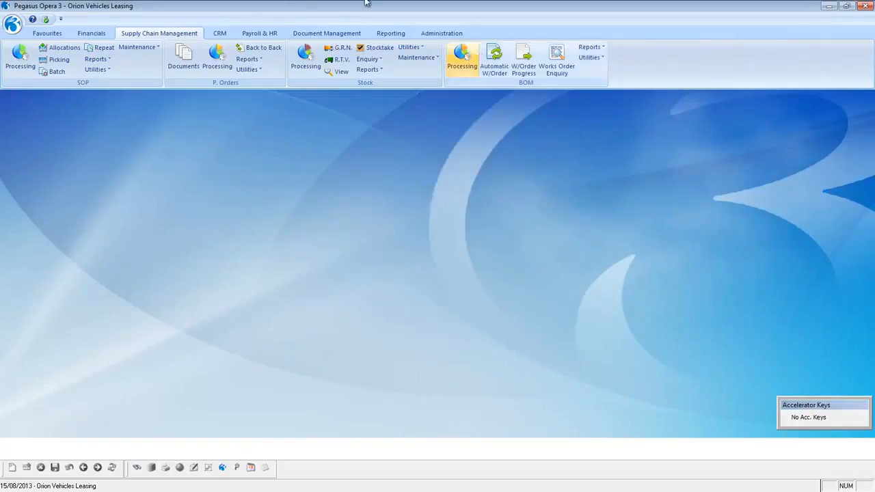
Step: Review the payslip, statutory payment and transaction history retention settings on page 3 of the Payroll set options, leaving without saving
left_click(251, 35)
left_click(268, 68)
left_click(293, 86)
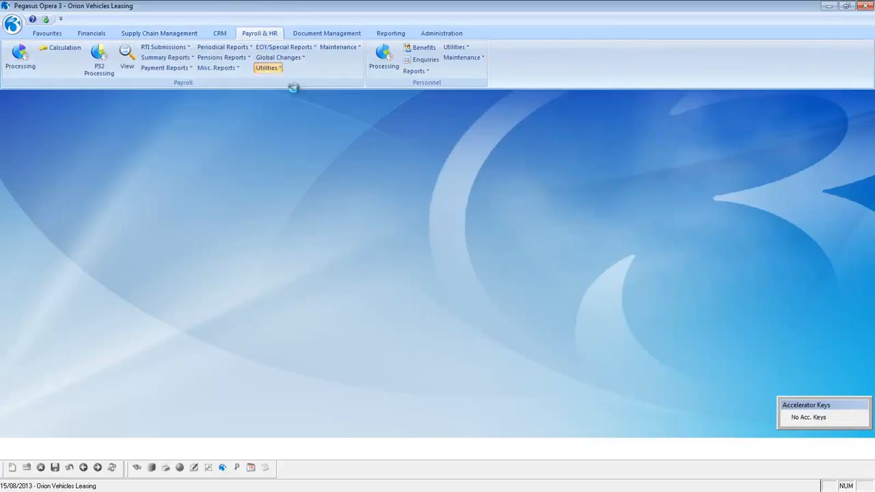
left_click(445, 289)
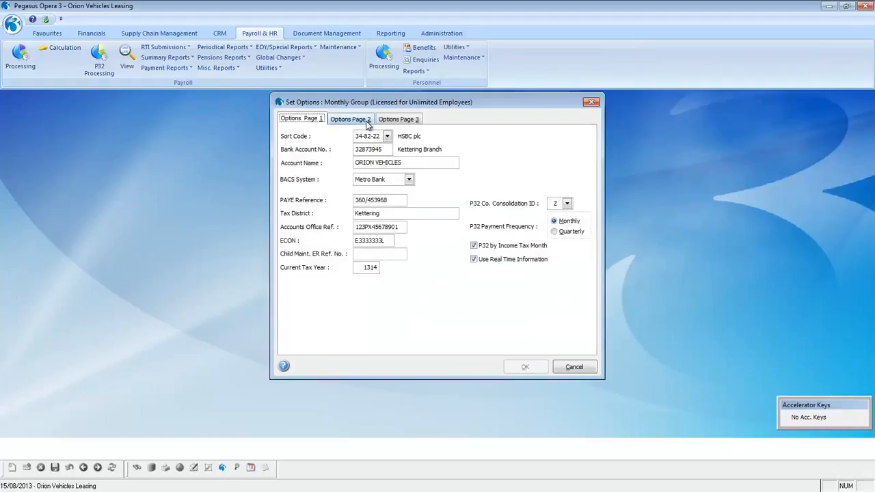
left_click(388, 120)
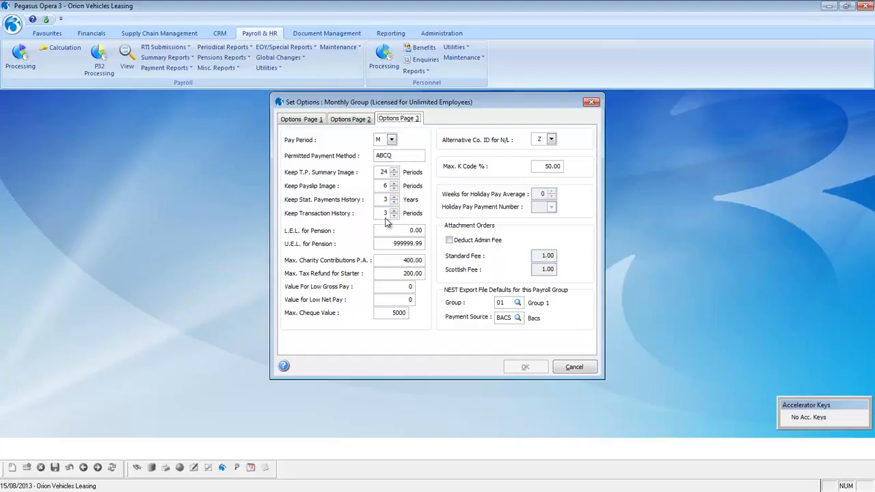
left_click(580, 369)
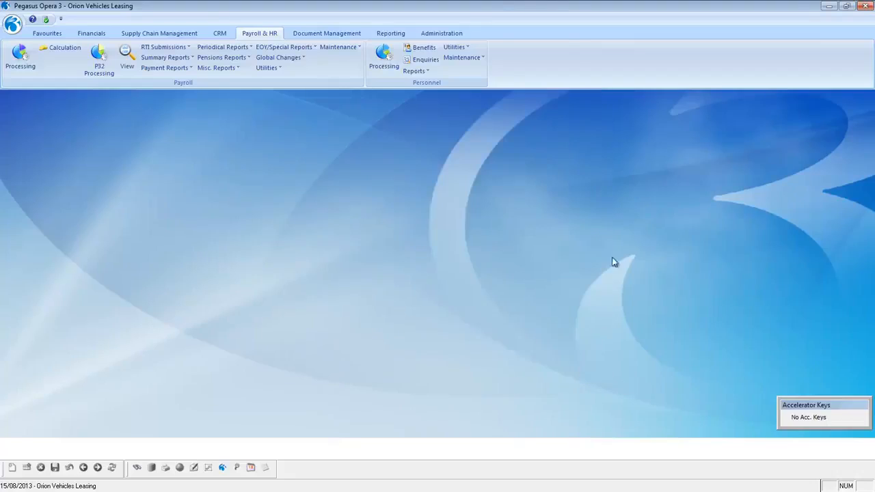
Step: Look through the general set options of Sales Pipeline Management for retention settings and cancel
left_click(224, 34)
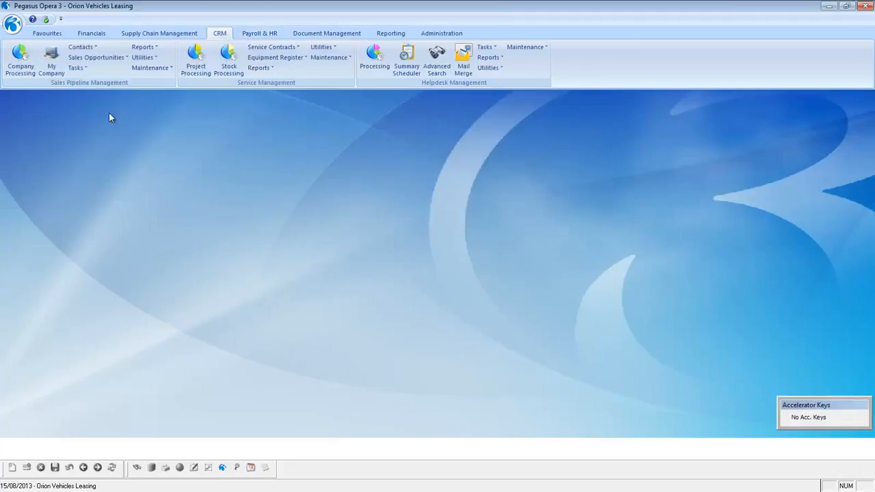
left_click(143, 57)
left_click(172, 71)
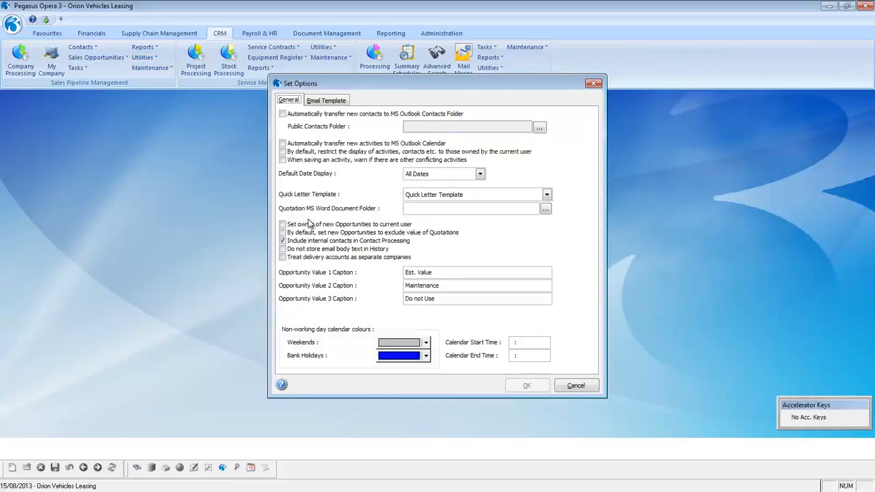
left_click(578, 385)
left_click(91, 33)
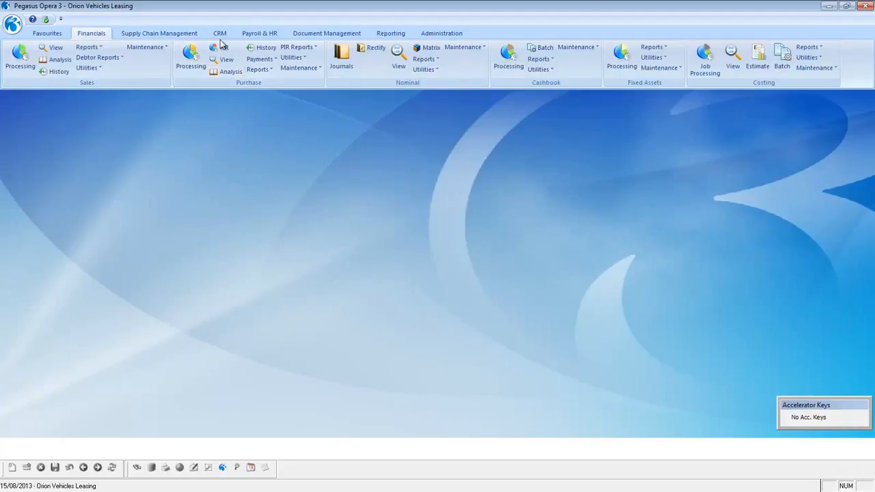
left_click(161, 35)
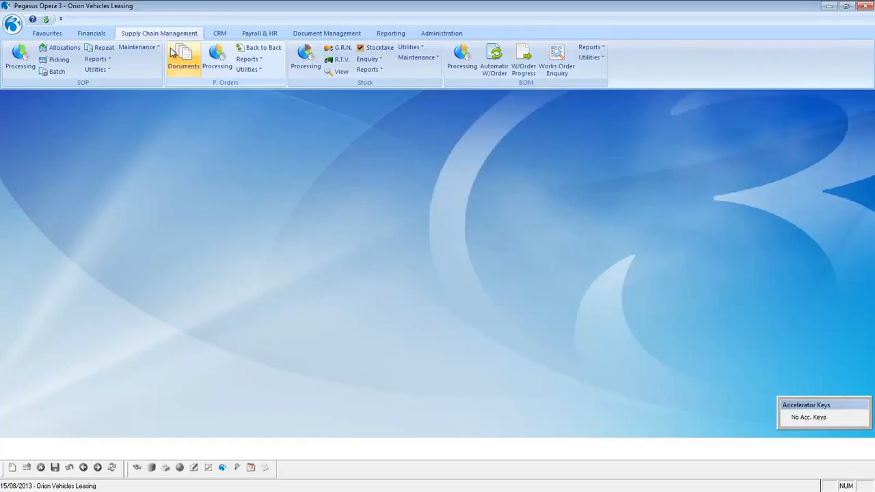
left_click(250, 33)
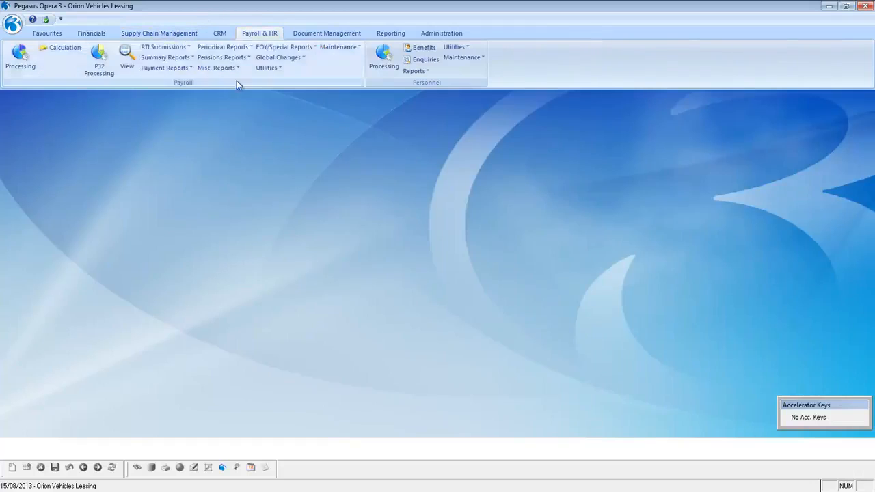